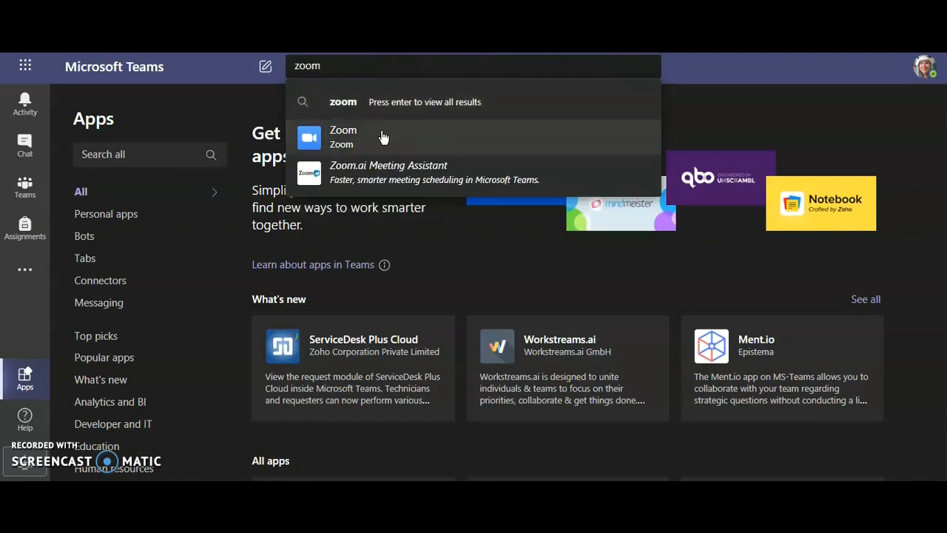
Step: Open the Zoom app from the search suggestions, and return to the list of teams
click(382, 137)
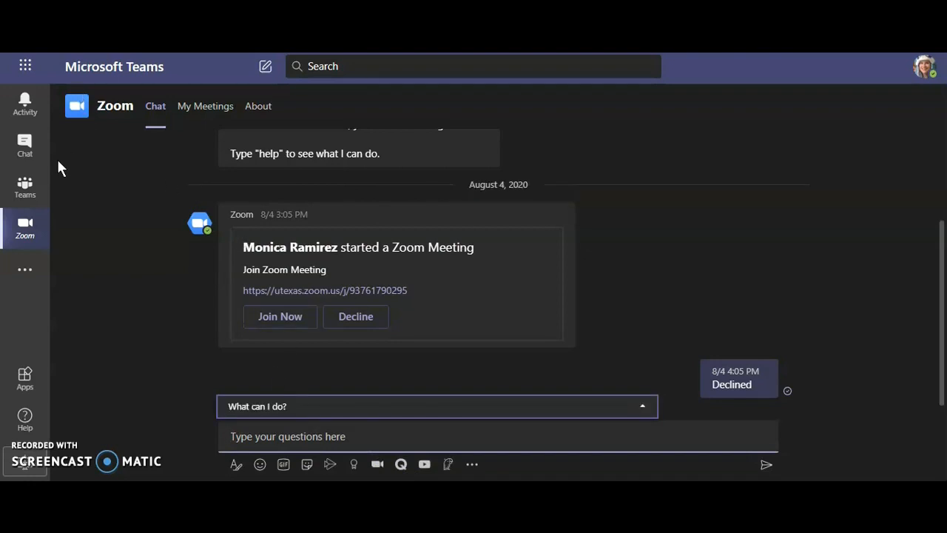
click(24, 189)
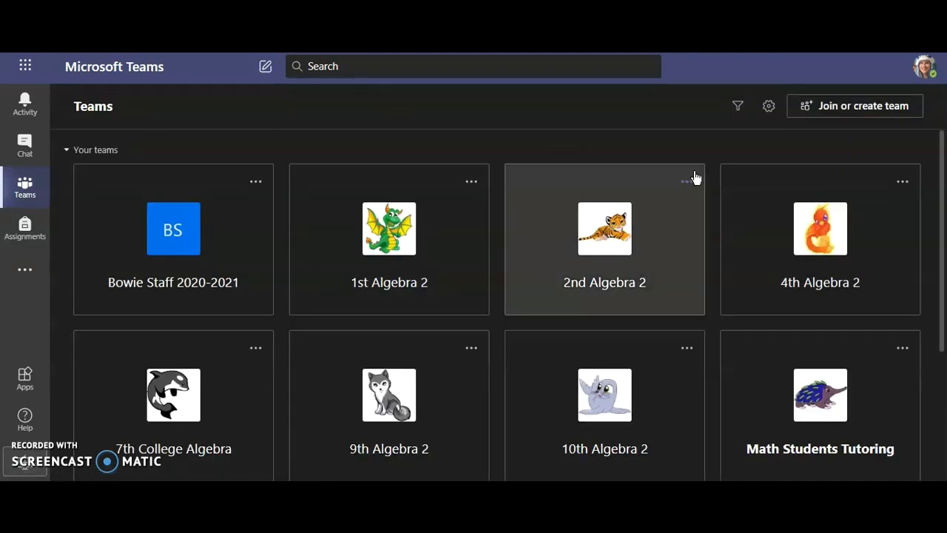
click(826, 111)
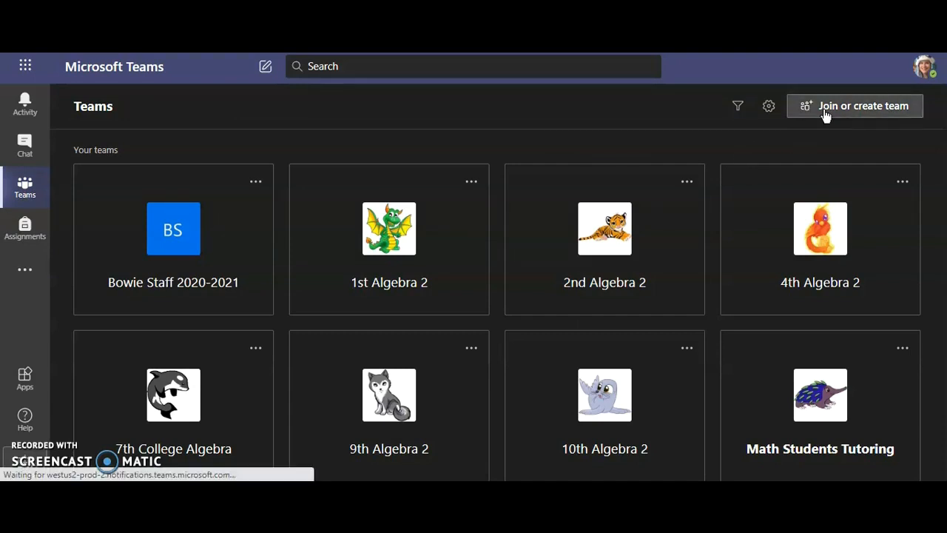
click(204, 317)
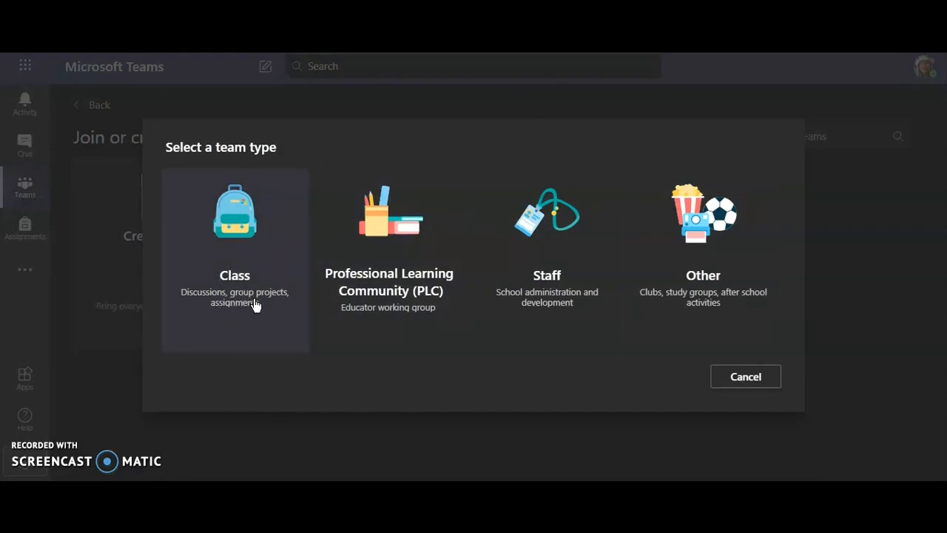
click(732, 378)
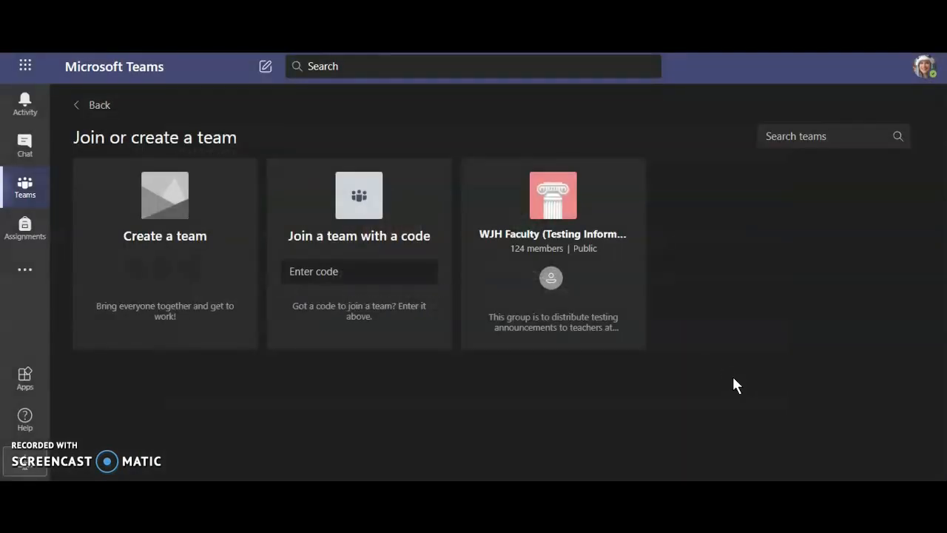
click(136, 110)
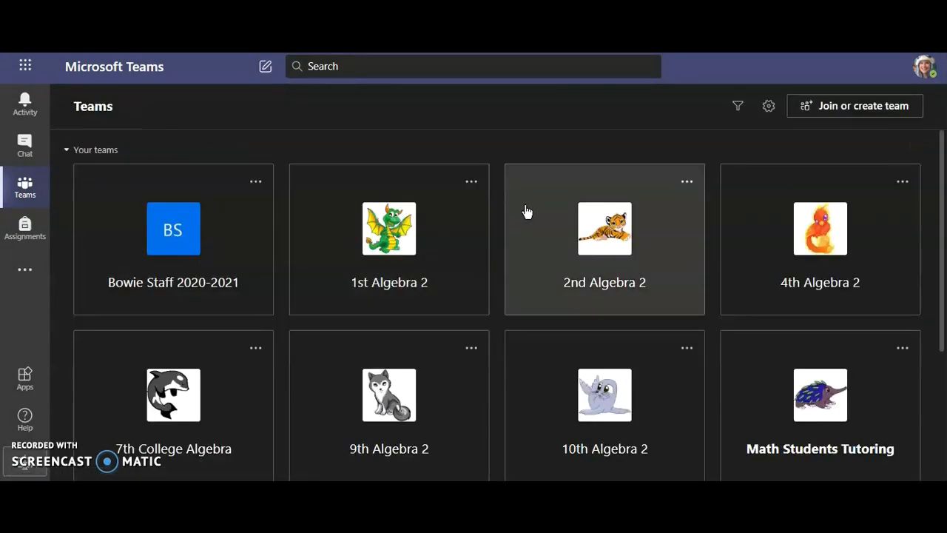
Step: Open the 10th Algebra 2 team
scroll(611, 248, down, 2)
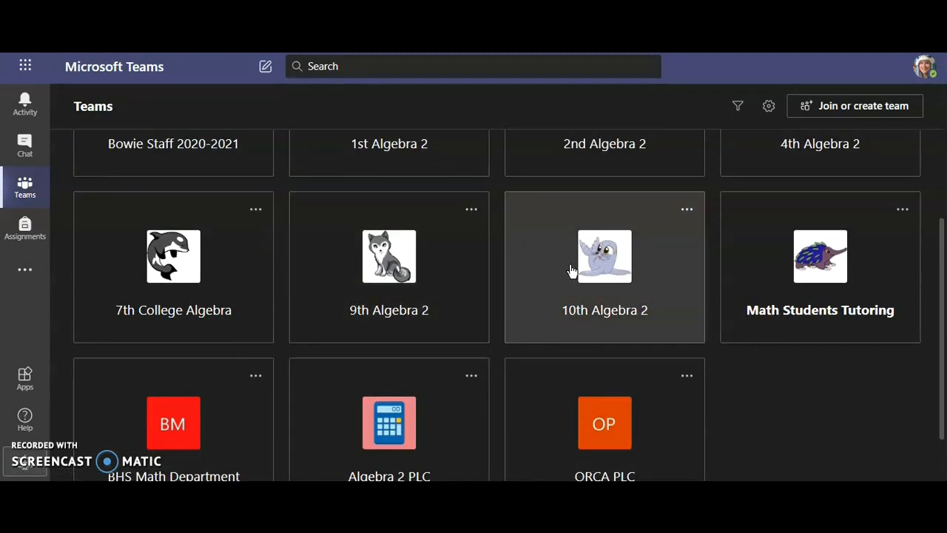
click(613, 290)
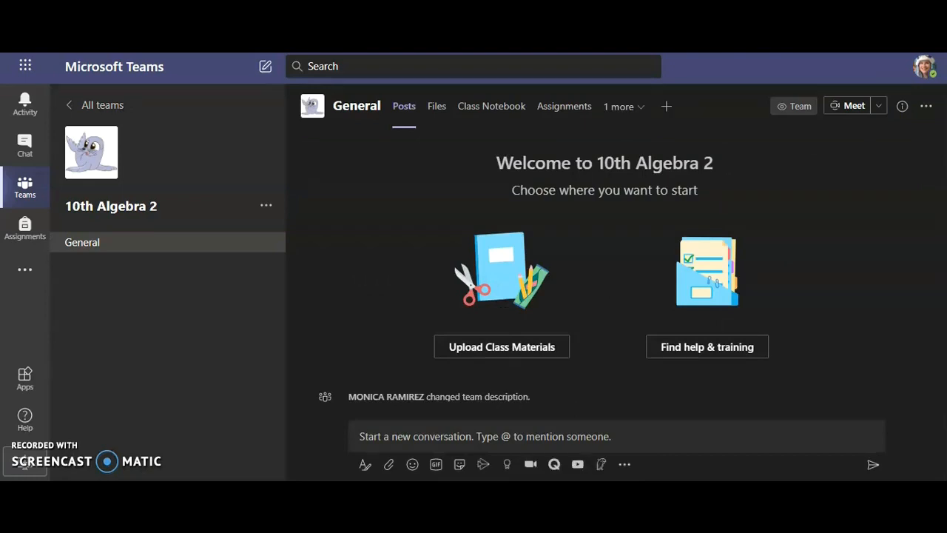
click(266, 206)
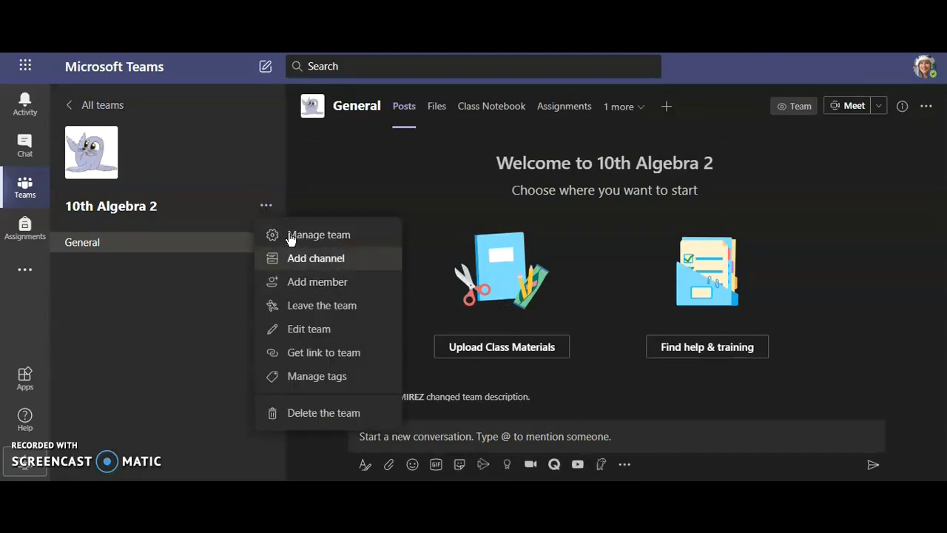
click(312, 289)
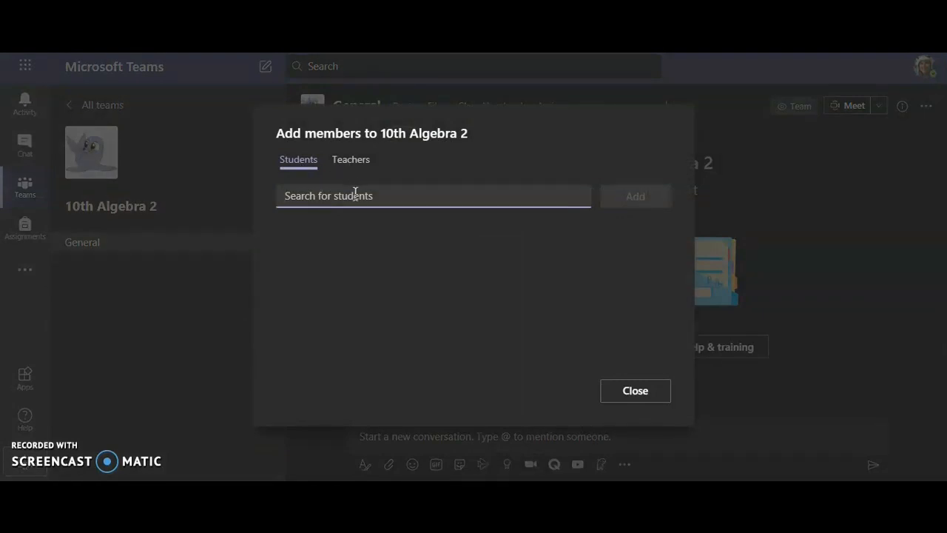
text(k)
key(BackSpace)
click(632, 392)
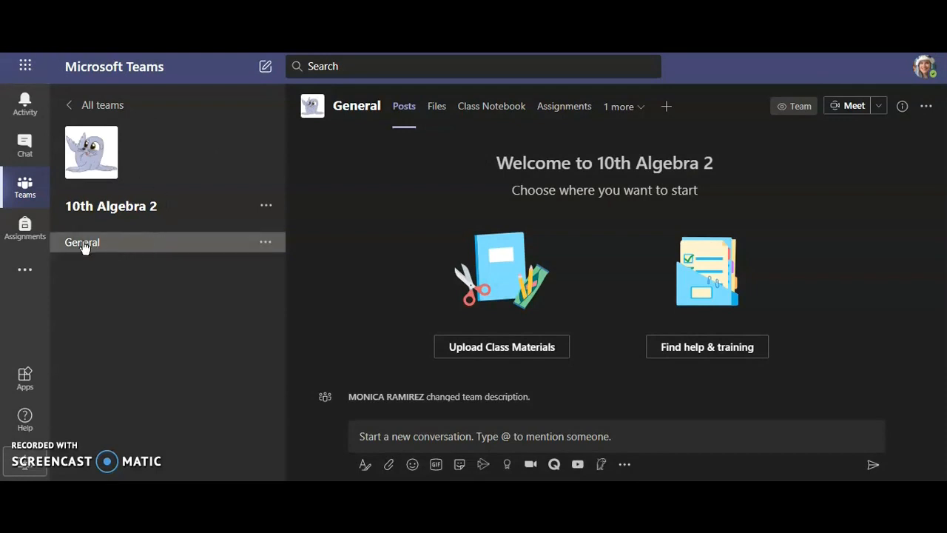
Step: Set the General channel's permissions so that only owners can post messages
click(265, 243)
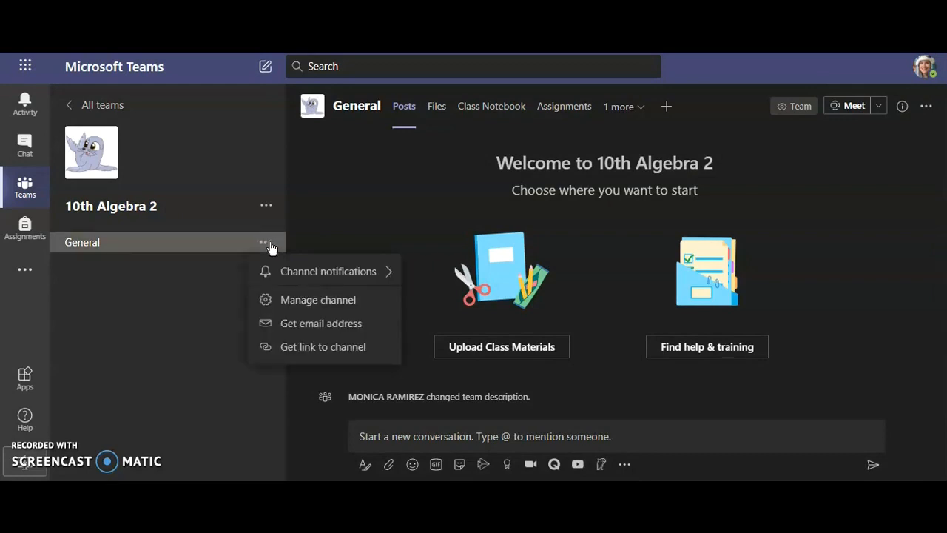
click(299, 301)
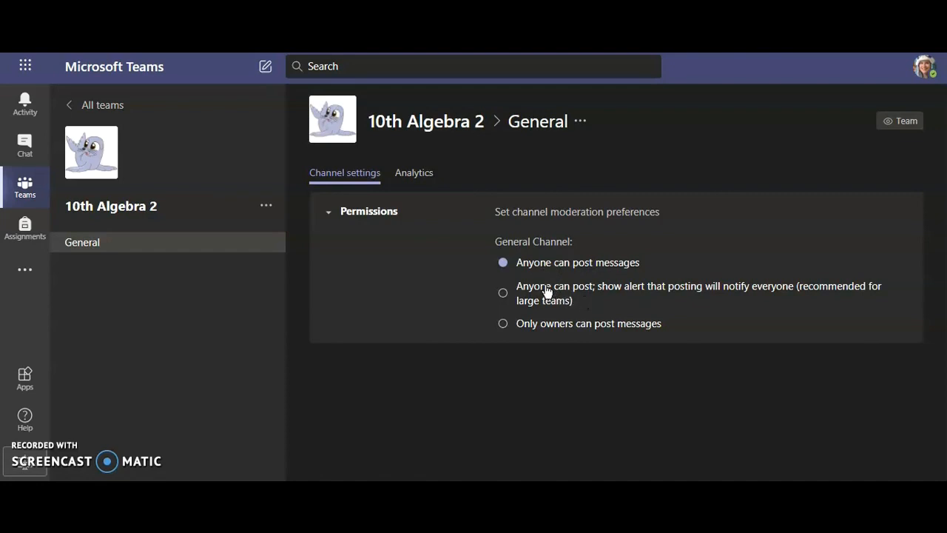
click(503, 326)
Step: Start a new channel in the 10th Algebra 2 team named "Team 1" with the description "students to collaborate"
click(266, 210)
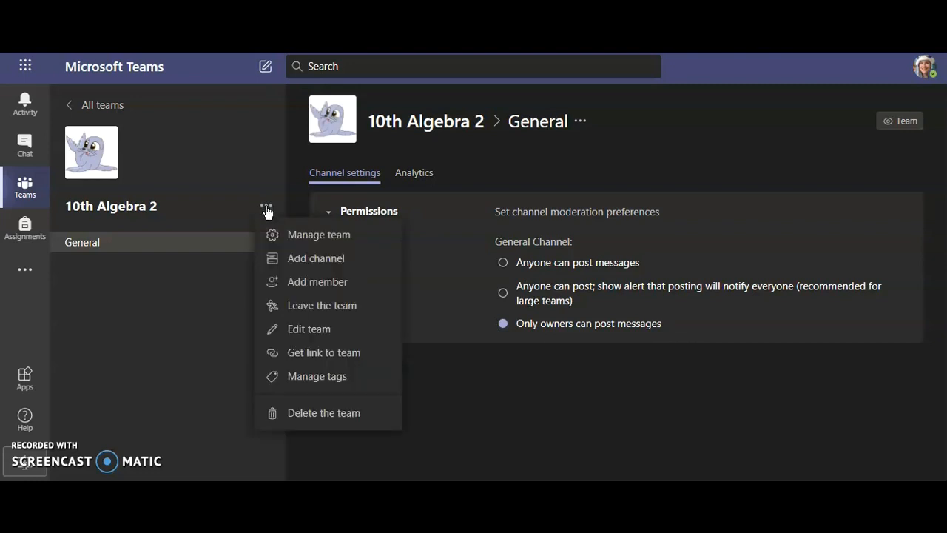
click(303, 262)
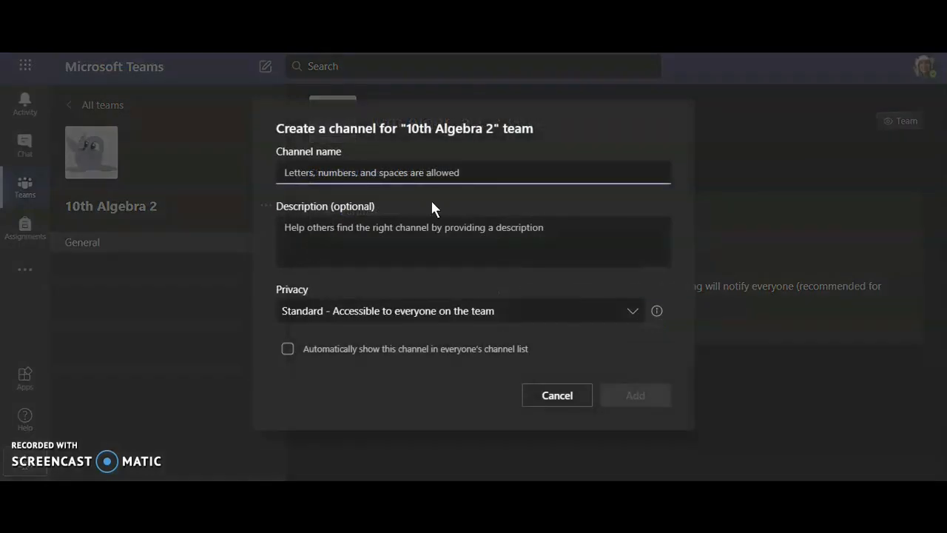
text(Team 1)
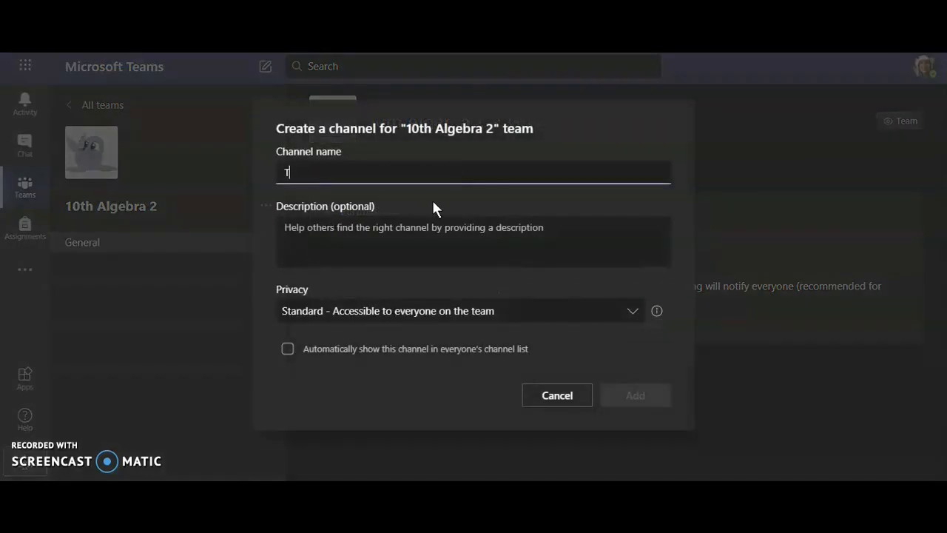
click(433, 247)
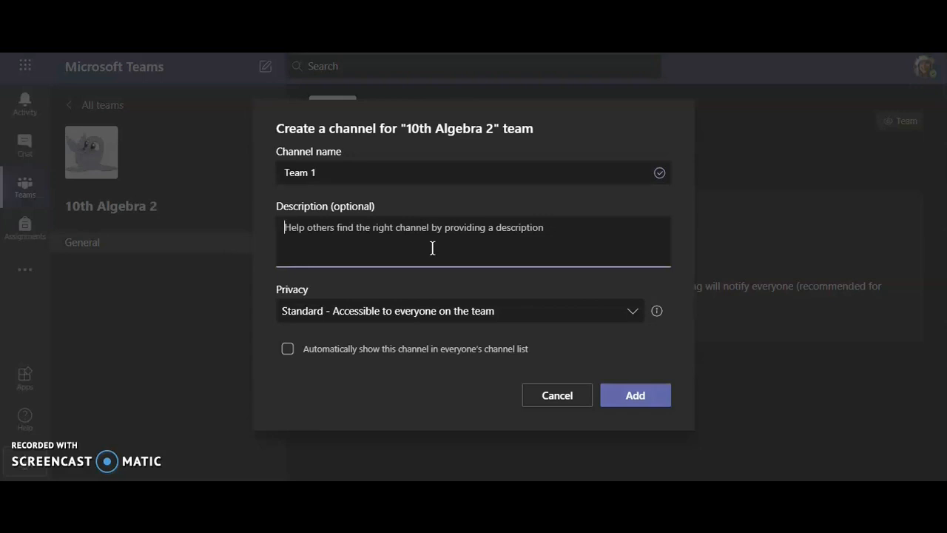
text(stu)
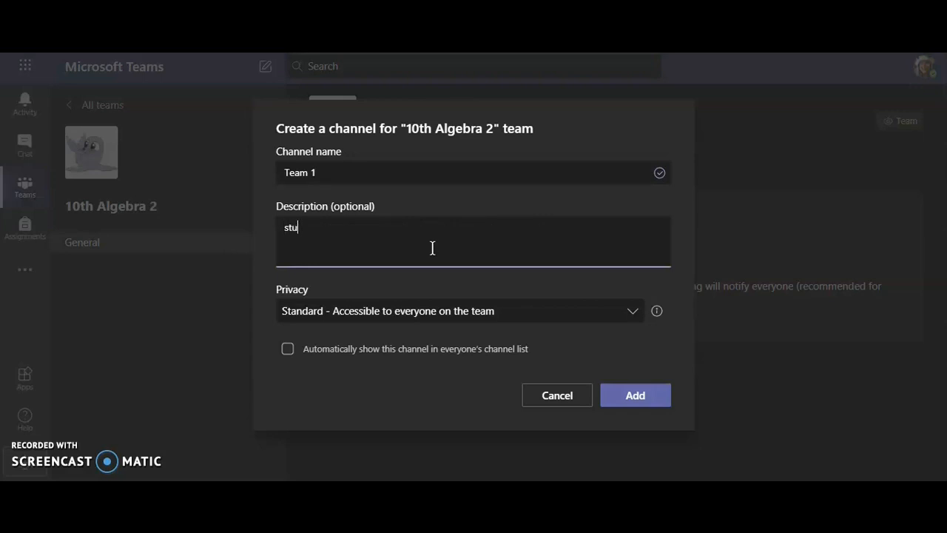
text(dents to collaborate)
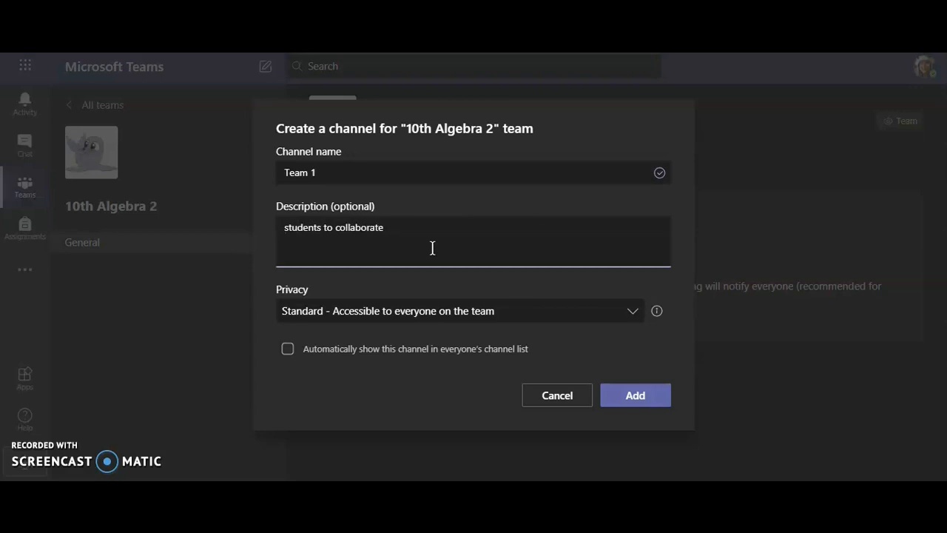
Step: Set the new channel's privacy to Private and create it without adding members
click(620, 316)
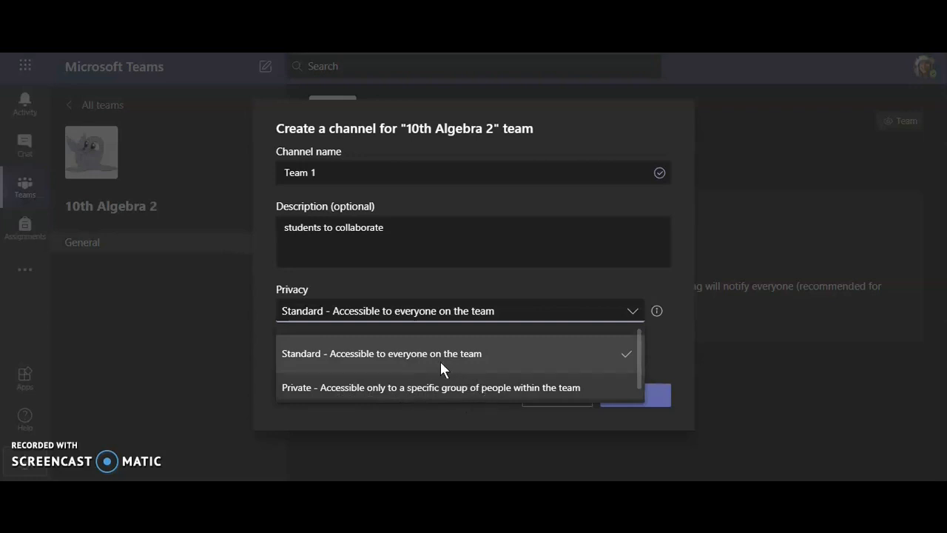
click(430, 383)
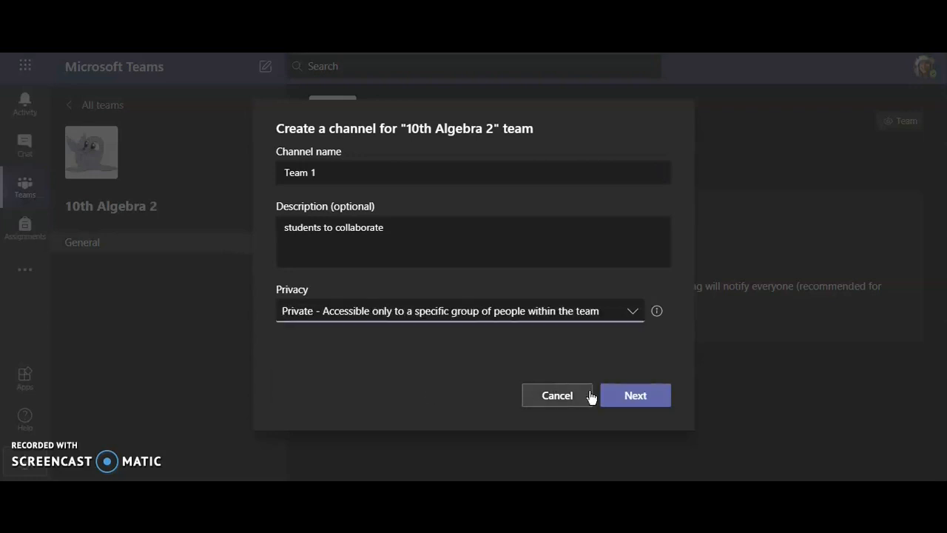
click(625, 403)
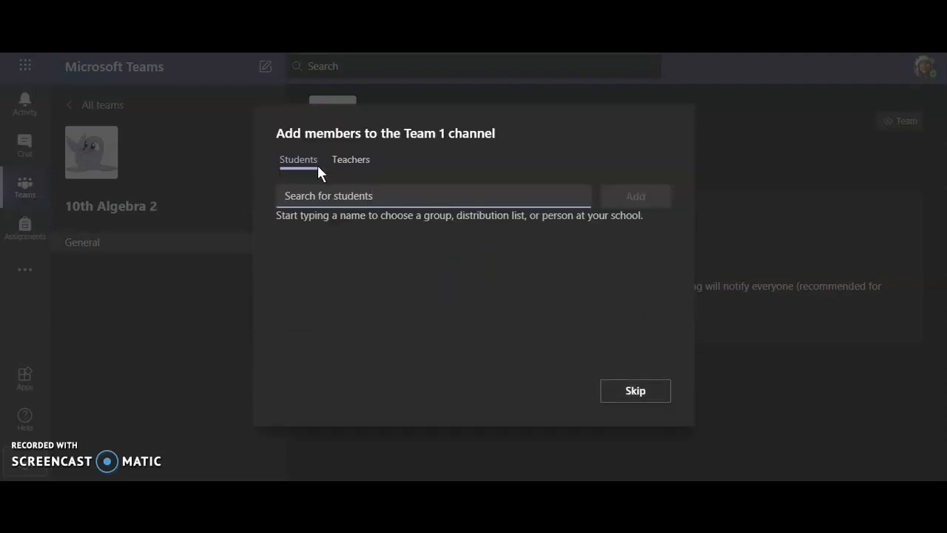
click(644, 398)
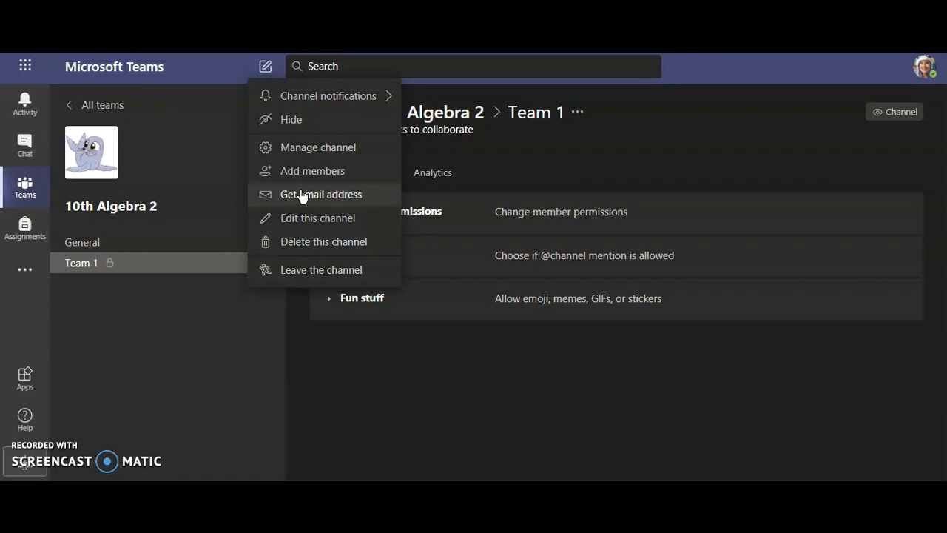
Step: Review the member permissions in the Team 1 channel's settings
click(298, 151)
click(380, 176)
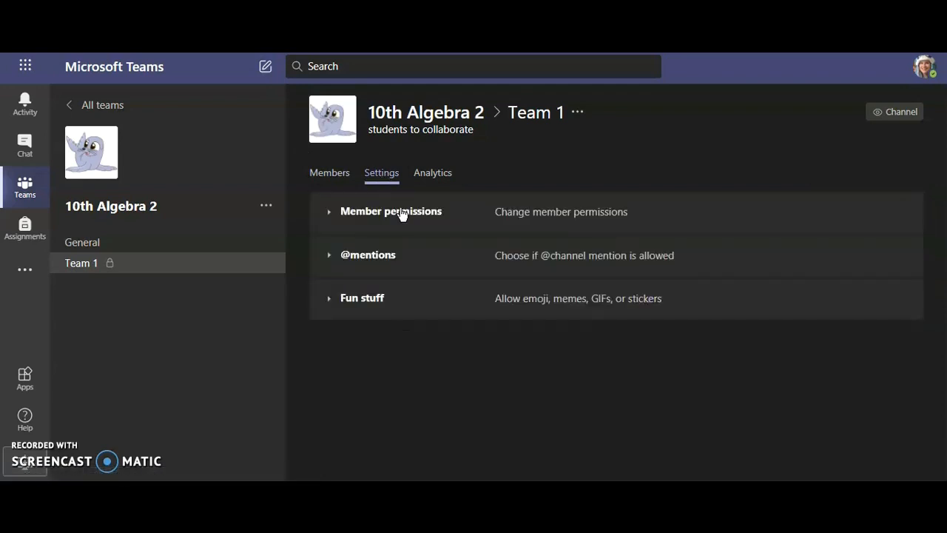
click(402, 214)
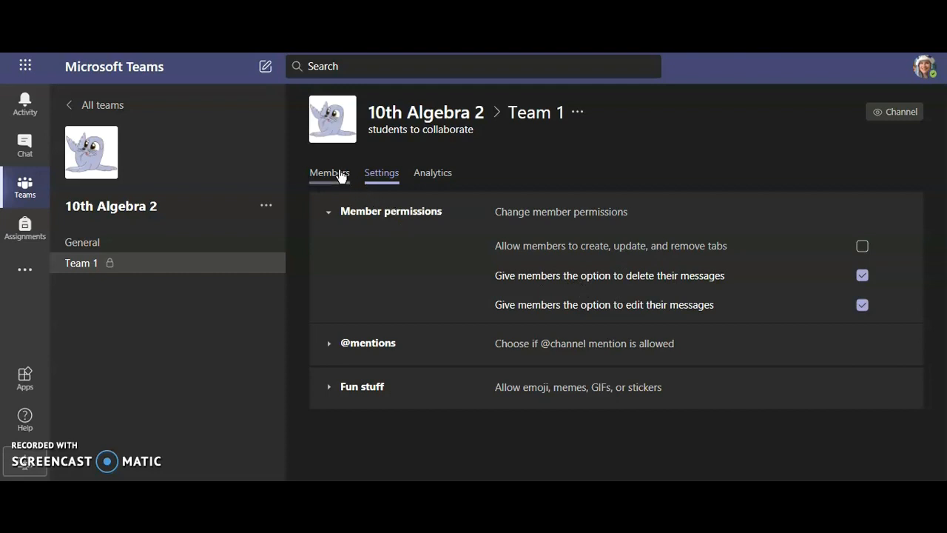
Step: Add a standard channel named "Class Discussions" to the 10th Algebra 2 team, shown automatically in everyone's channel list
click(267, 211)
click(295, 260)
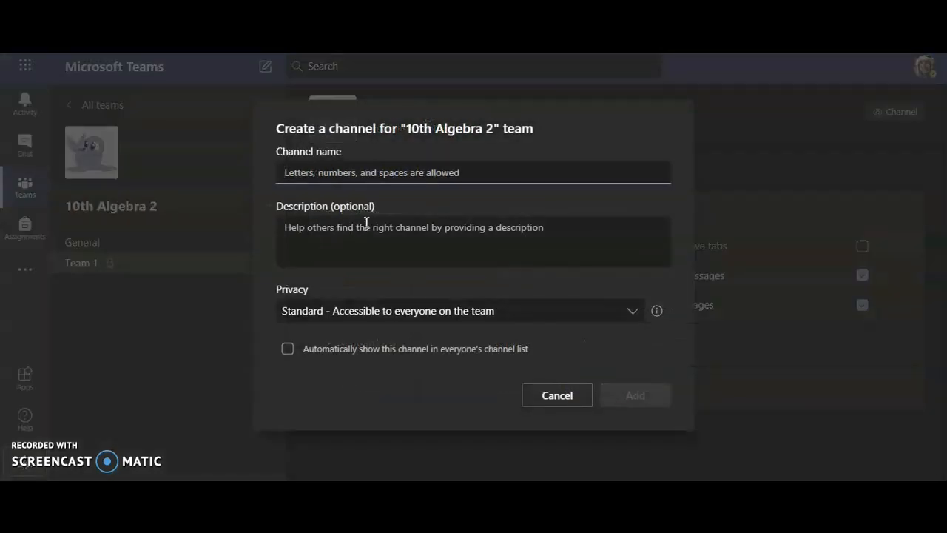
text(Cla)
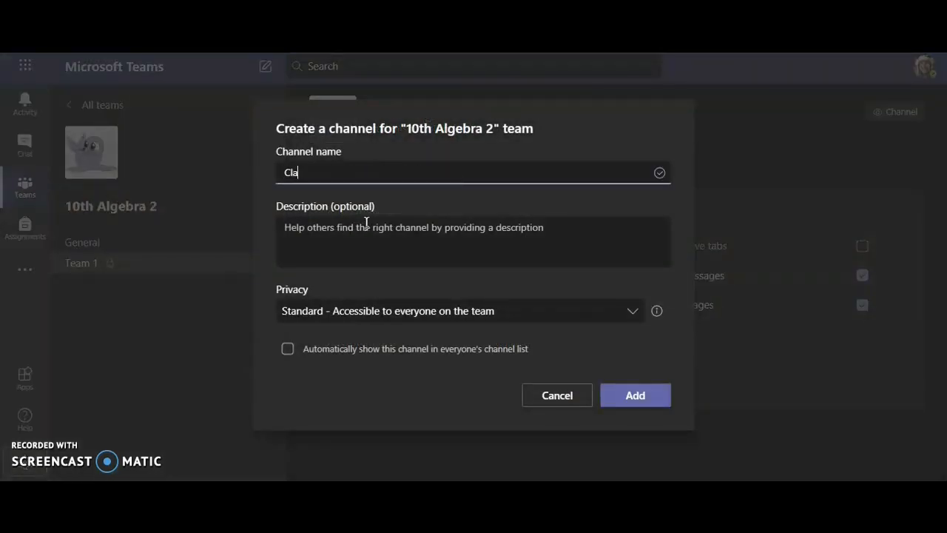
text(ss discussions)
click(288, 350)
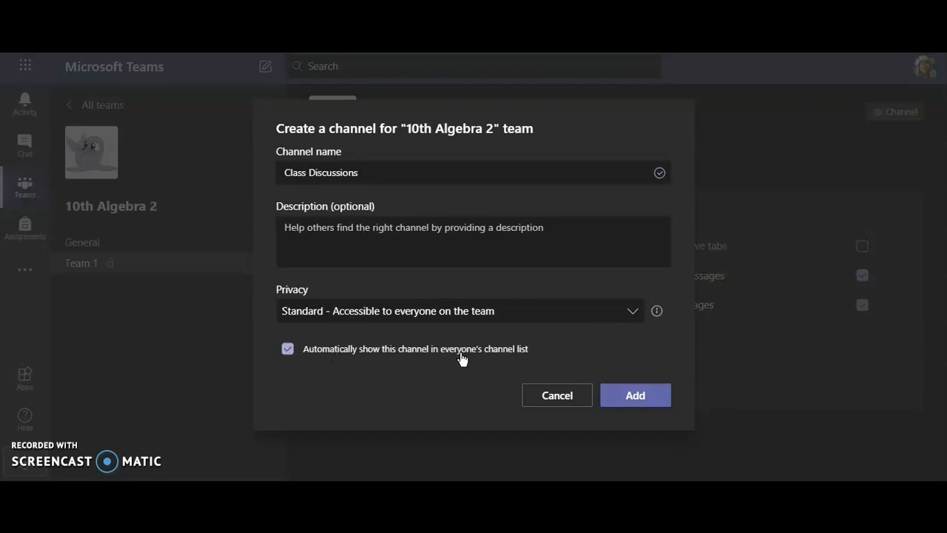
click(636, 396)
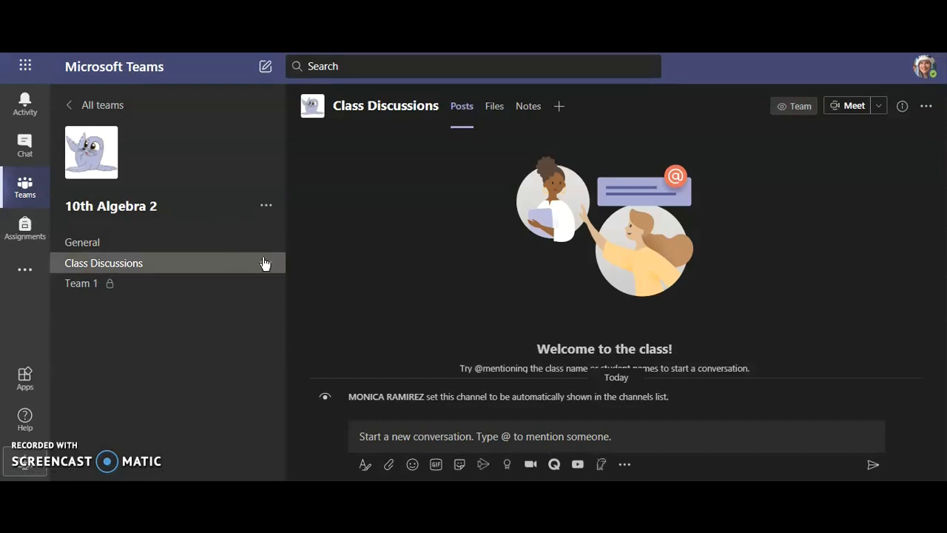
Step: Turn on channel moderation for the Class Discussions channel and review its moderator and member permission options
click(266, 263)
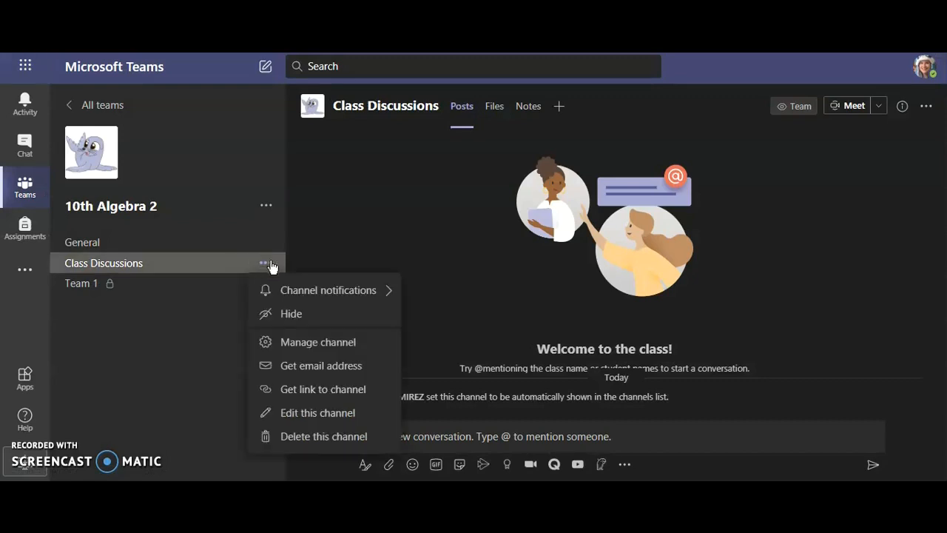
click(320, 344)
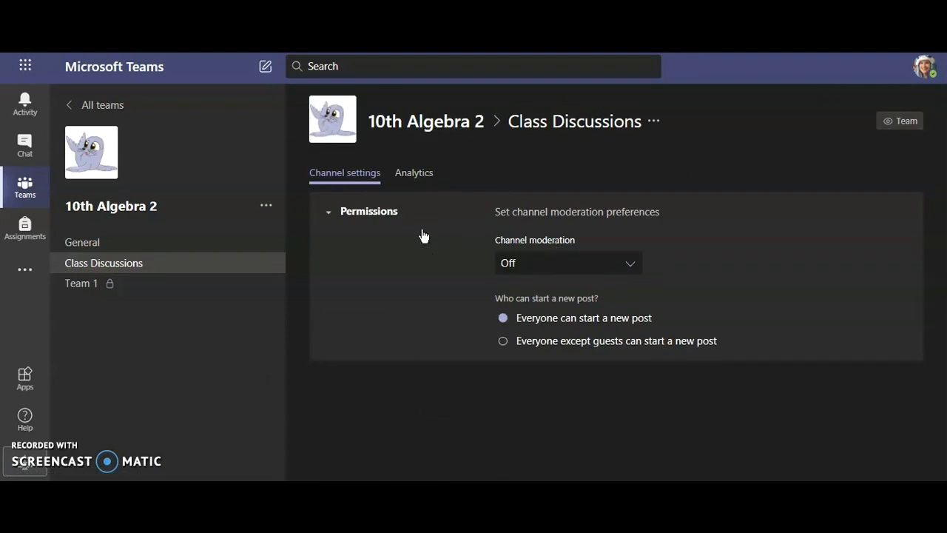
click(629, 266)
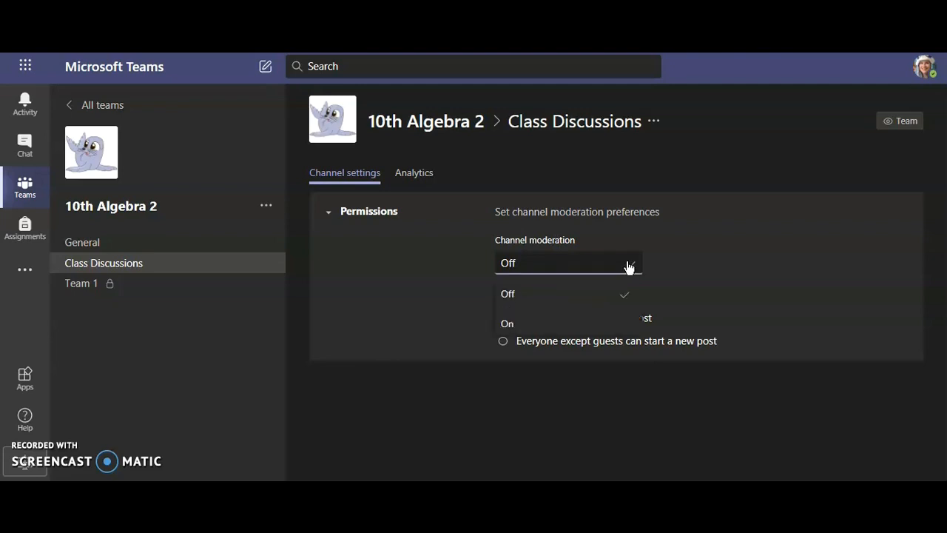
click(698, 263)
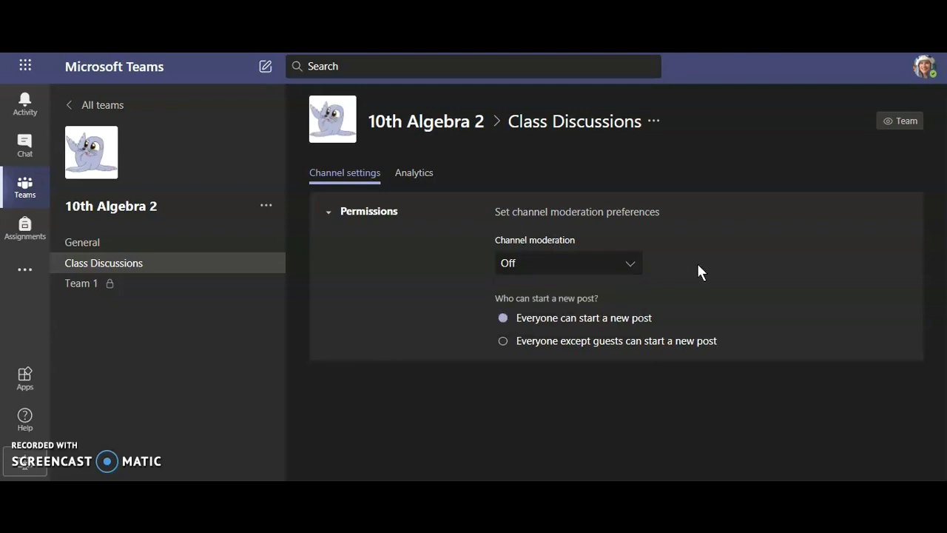
click(622, 270)
click(570, 319)
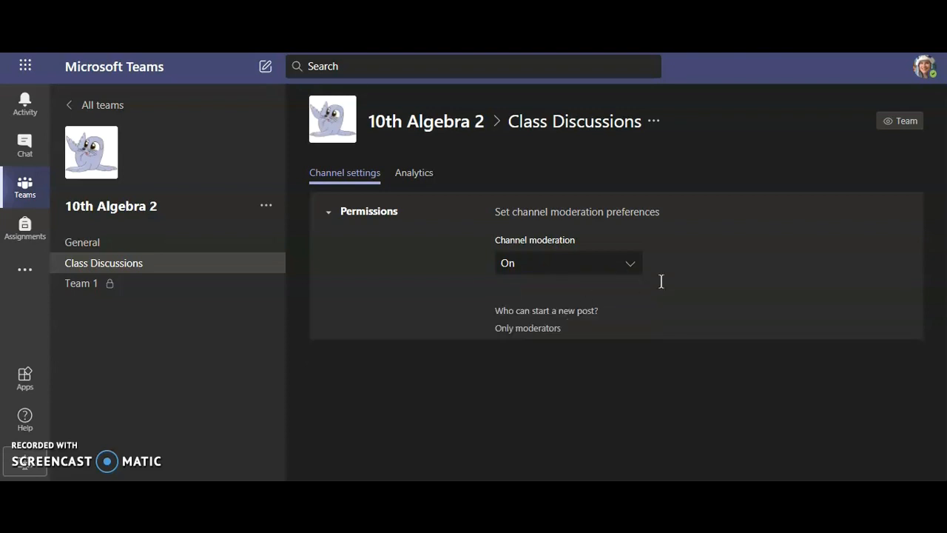
scroll(665, 296, down, 1)
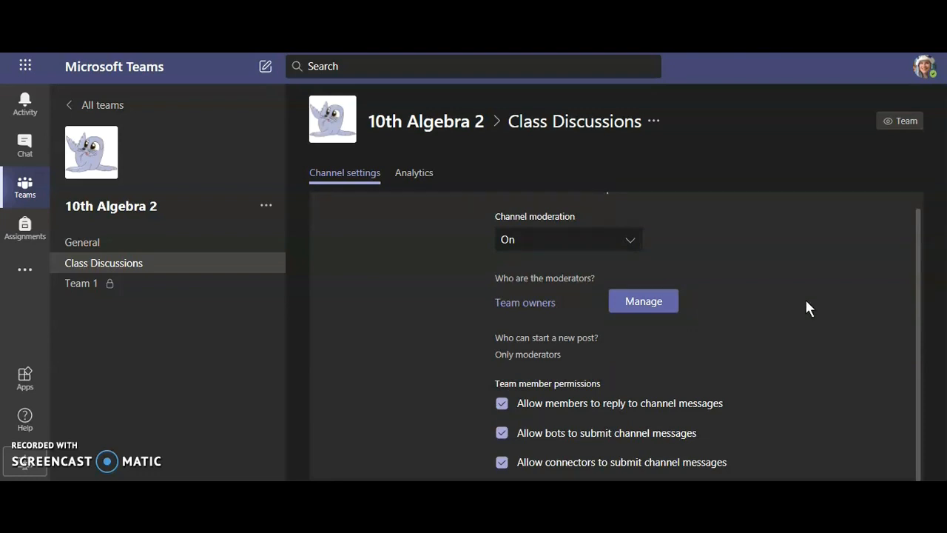
Step: Delete the Class Discussions channel from the 10th Algebra 2 team
mouse_move(245, 268)
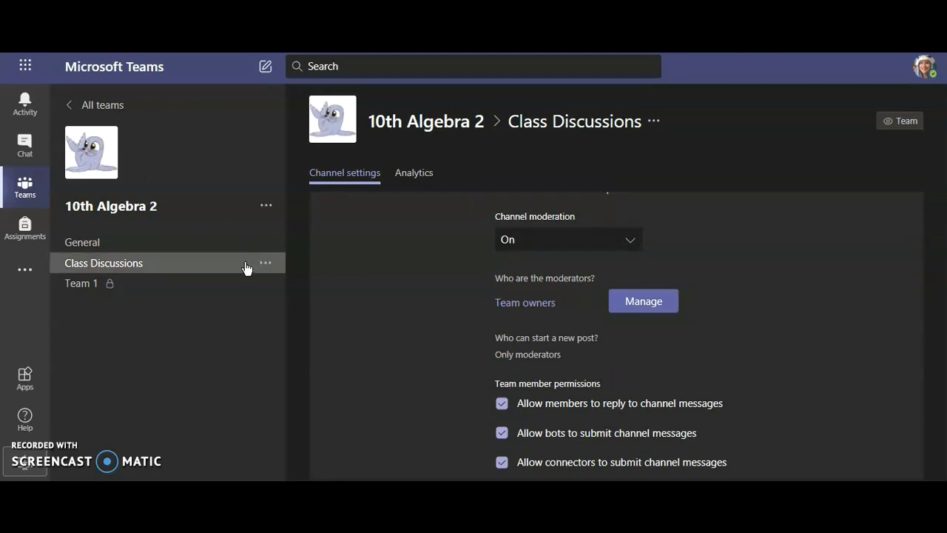
click(265, 264)
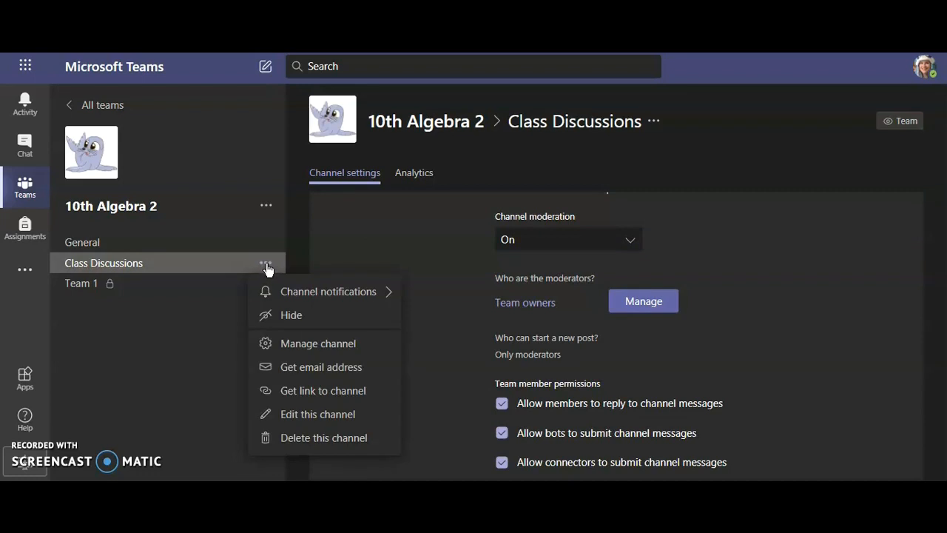
click(301, 438)
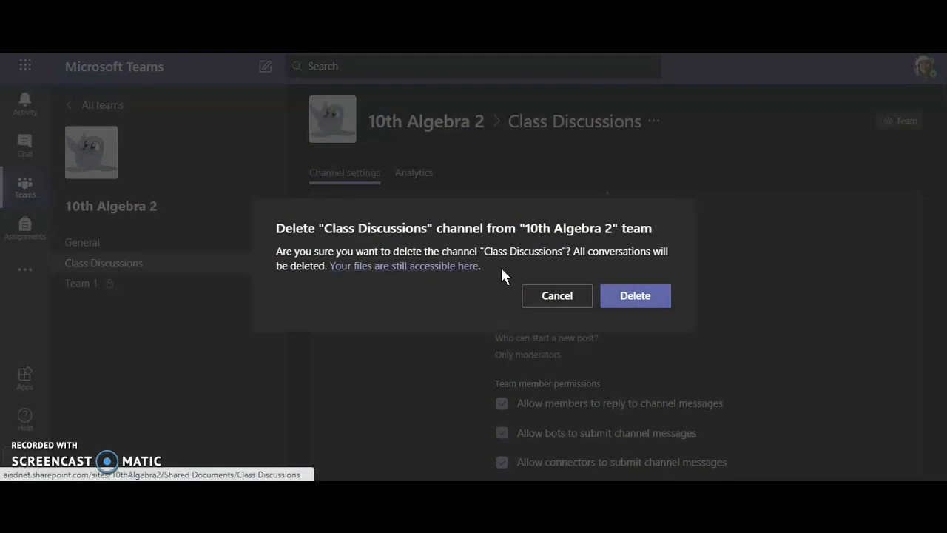
click(629, 295)
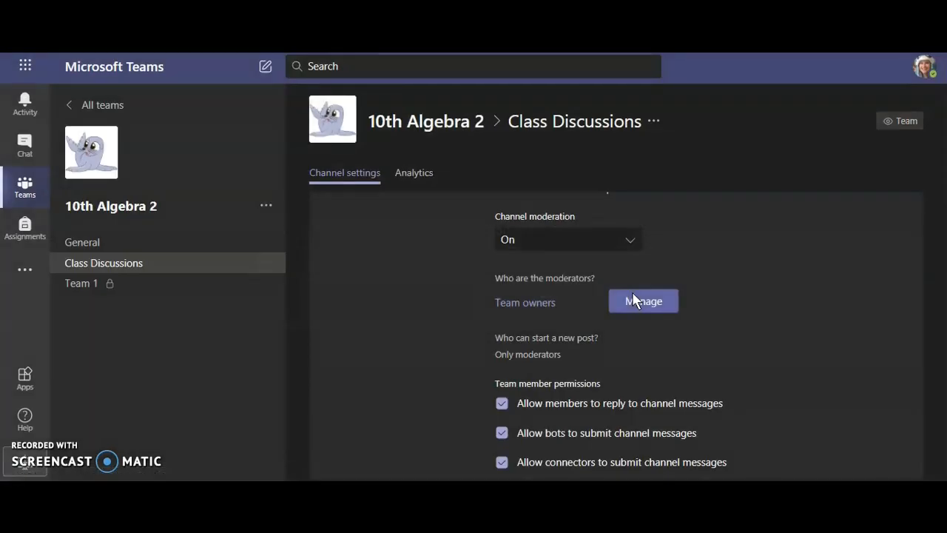
Step: Restore the Class Discussions channel from the 10th Algebra 2 team's deleted channels and recheck the channel list
click(267, 208)
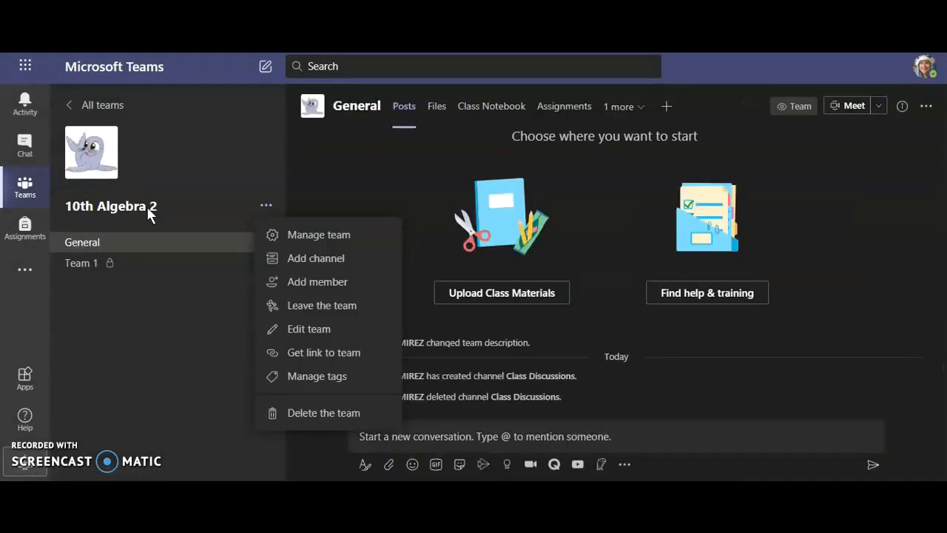
click(296, 235)
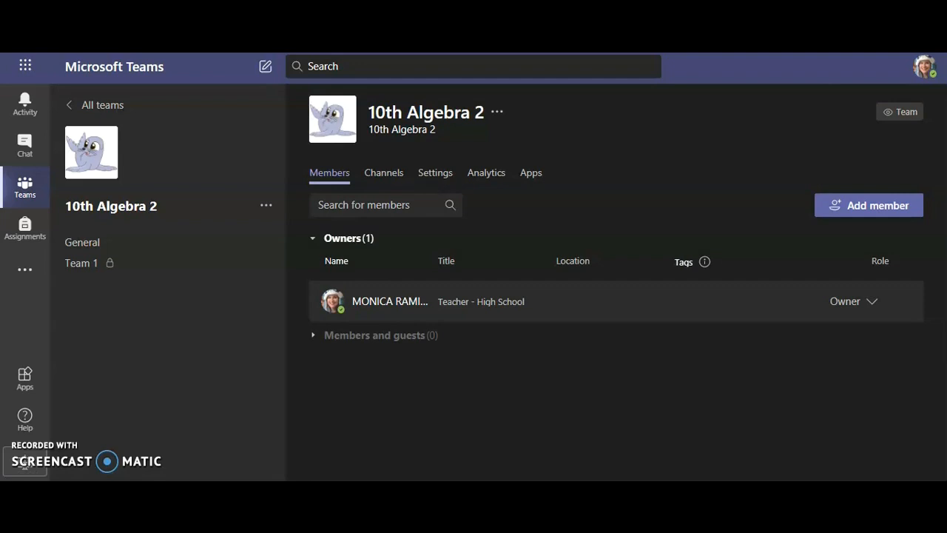
click(384, 173)
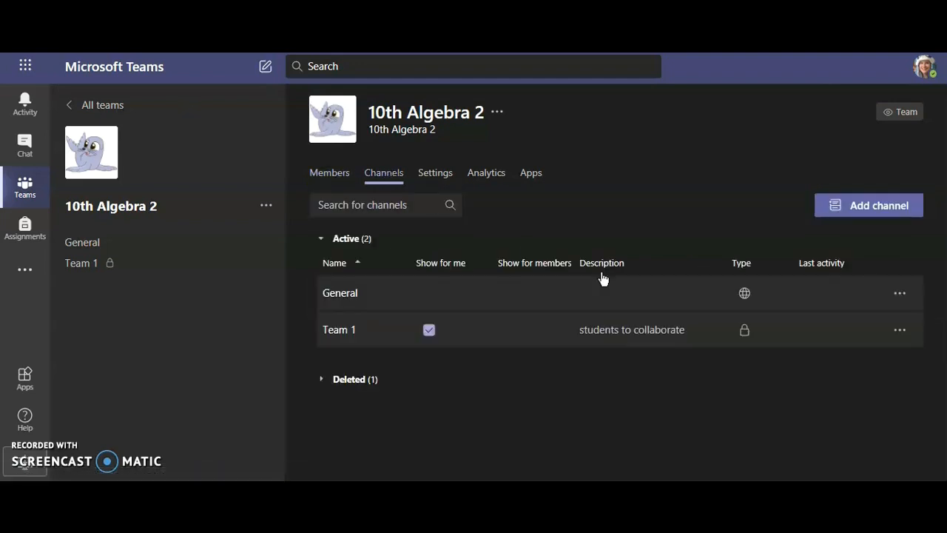
click(366, 380)
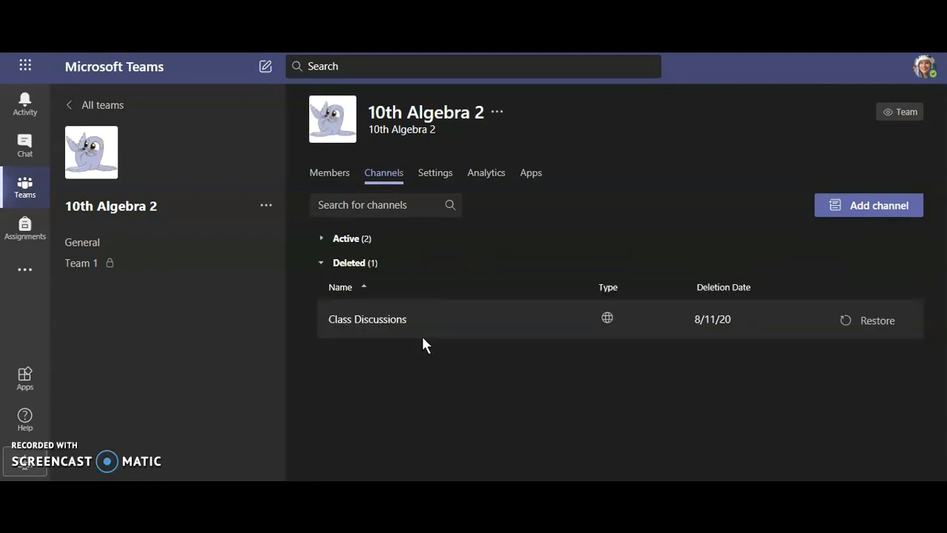
click(870, 320)
click(645, 290)
click(330, 172)
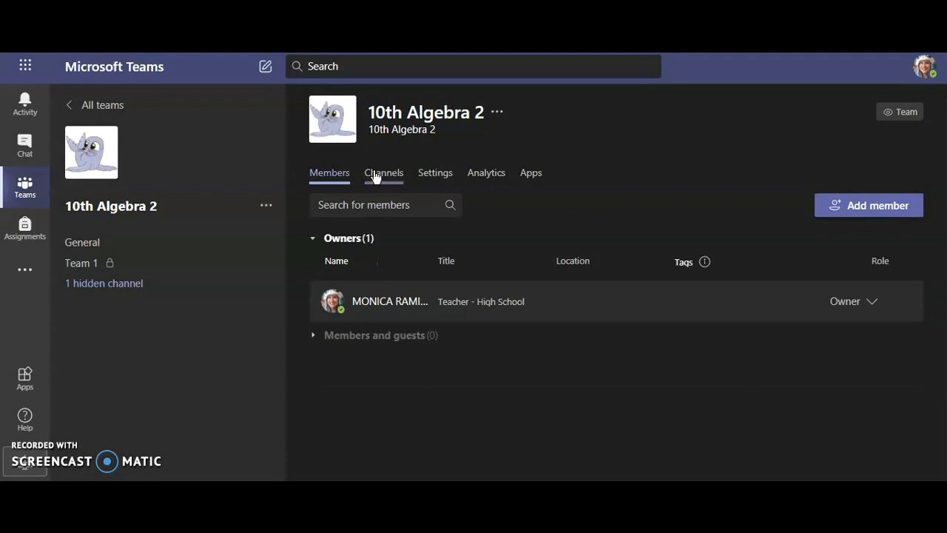
click(374, 175)
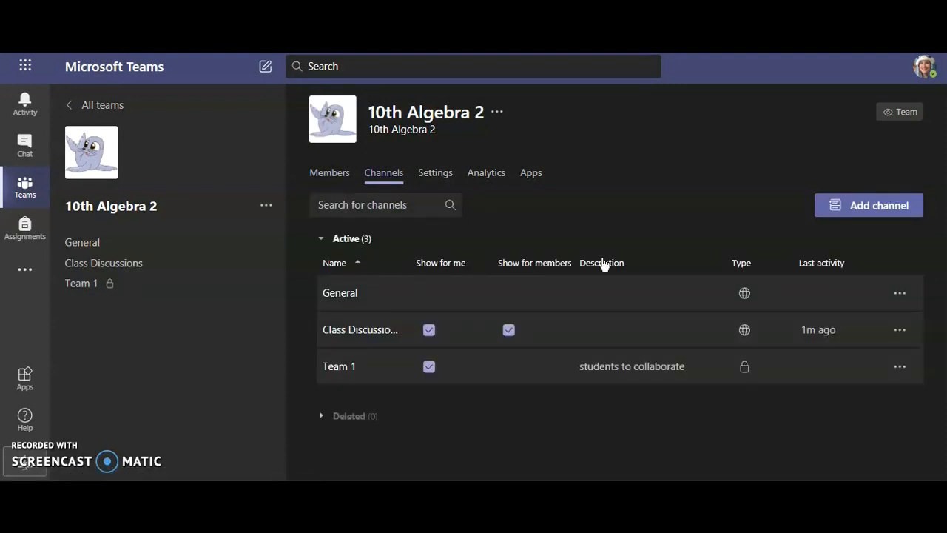
Step: Reveal the team code in the 10th Algebra 2 team's settings and highlight it
click(440, 175)
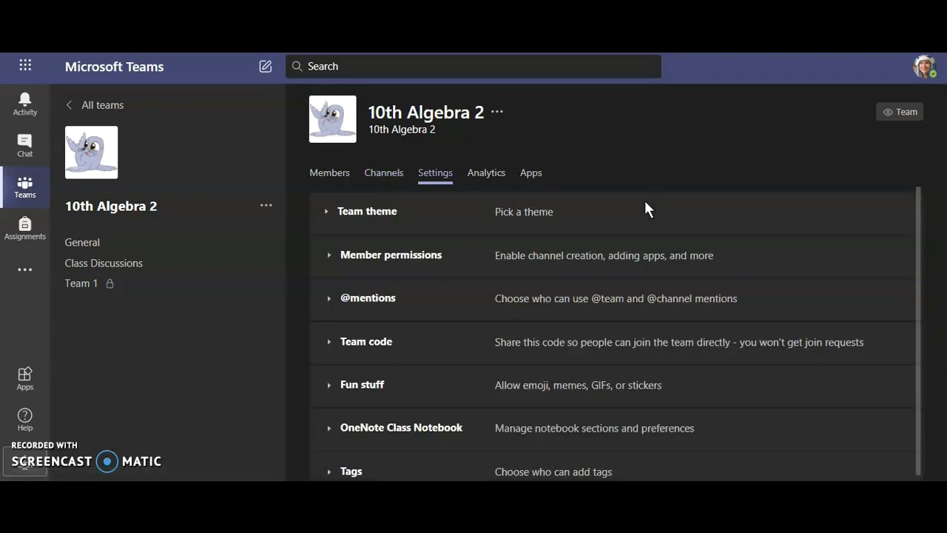
scroll(645, 210, down, 2)
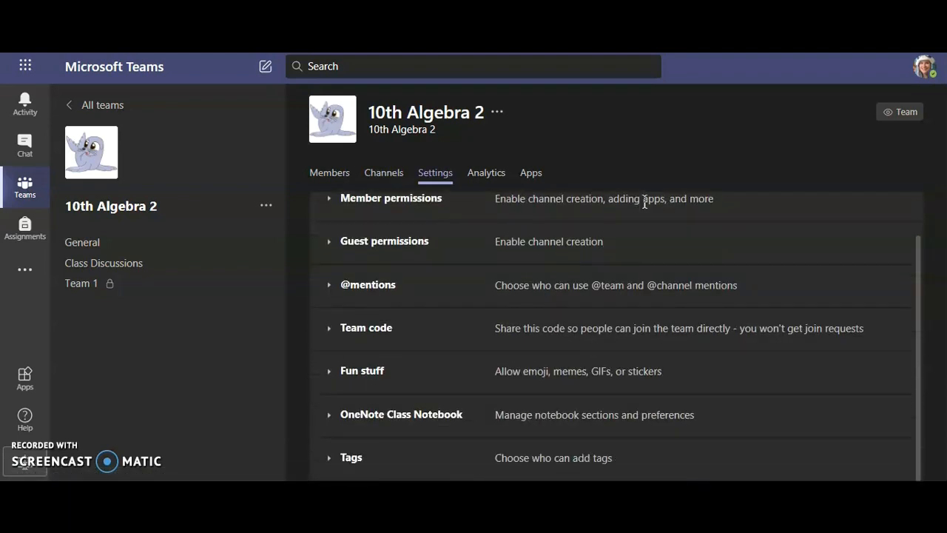
click(364, 333)
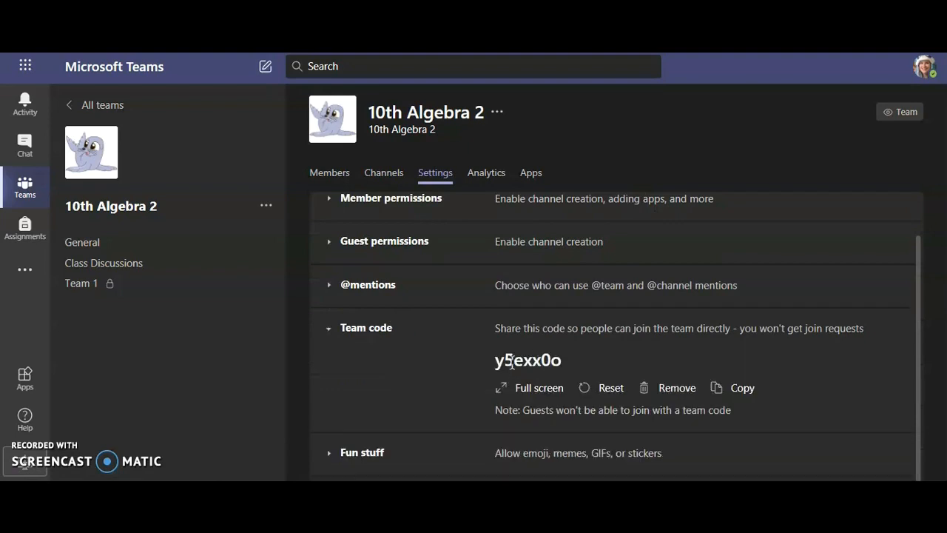
drag(551, 363, 500, 369)
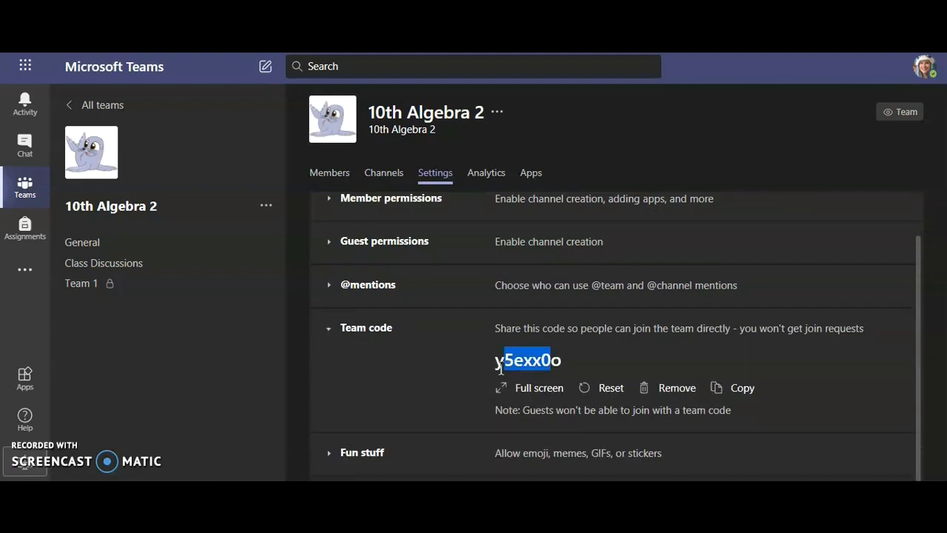
Step: Display the shareable link to the 10th Algebra 2 team from the teams overview and close it without copying
click(115, 109)
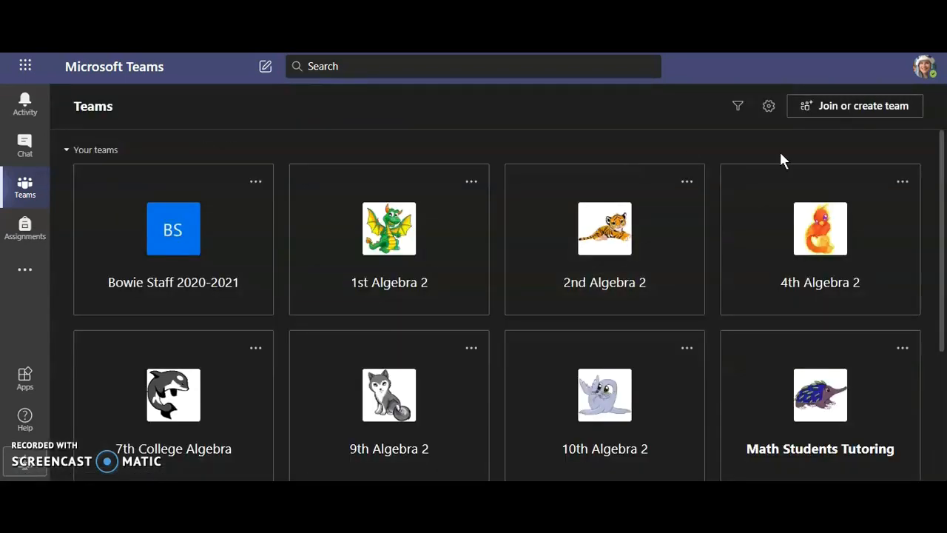
click(685, 347)
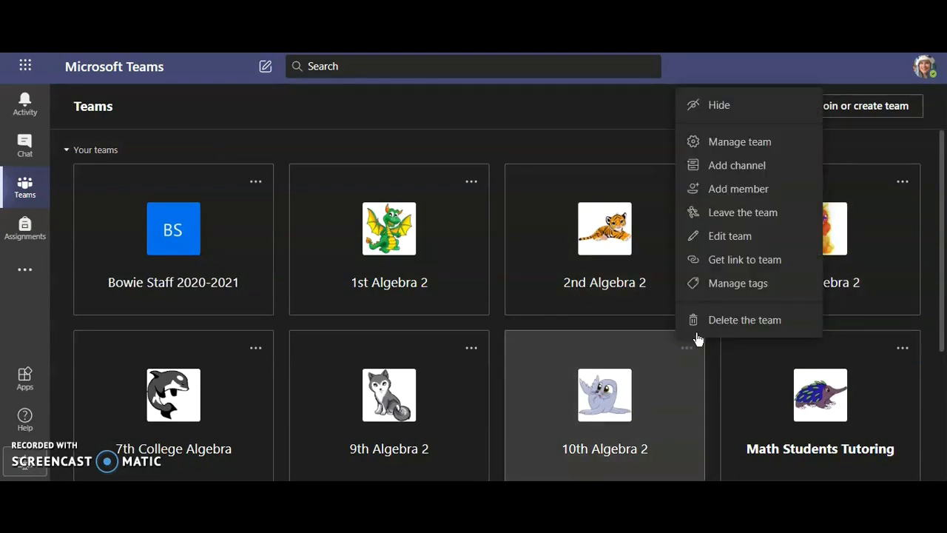
click(737, 263)
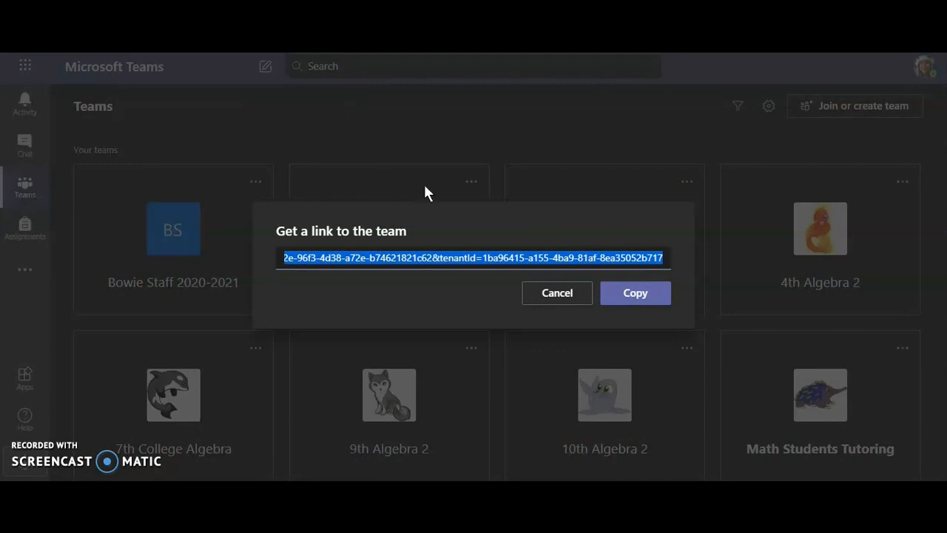
click(561, 294)
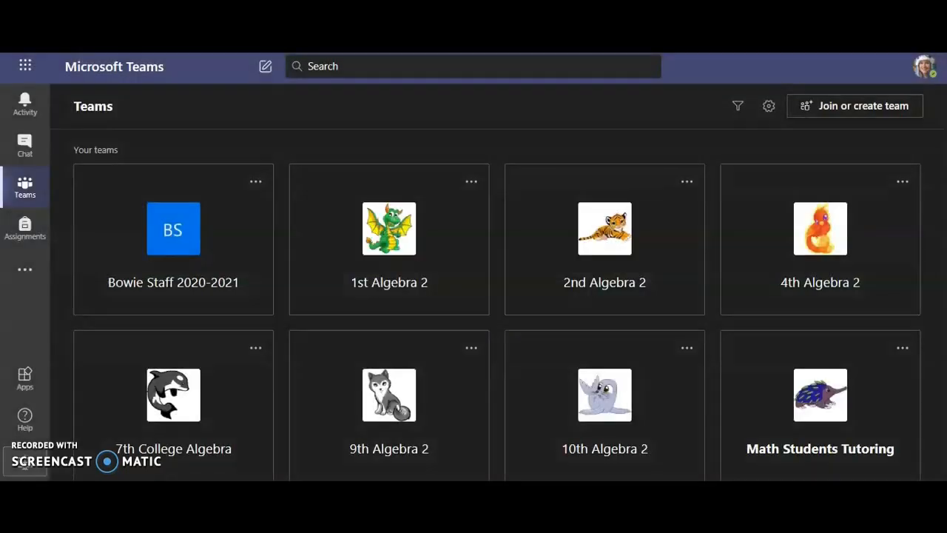